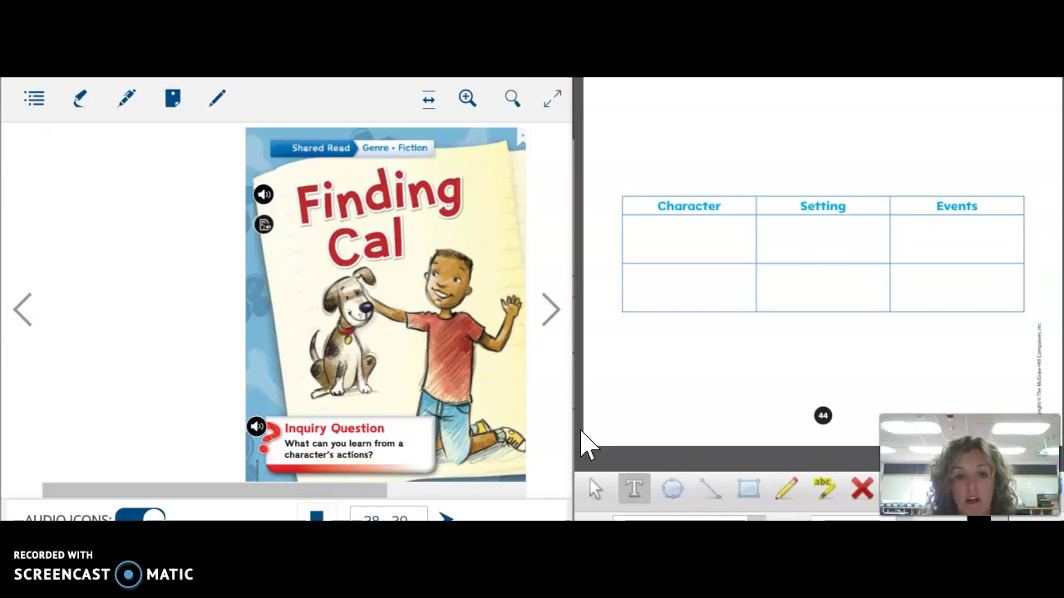
Drag through the book from the Finding Cal cover toward the story's first diary page
{"action": "mouse_move", "coordinate": [586, 441]}
{"action": "left_mouse_down"}
{"action": "mouse_move", "coordinate": [587, 413]}
{"action": "mouse_move", "coordinate": [615, 402]}
{"action": "left_mouse_up"}
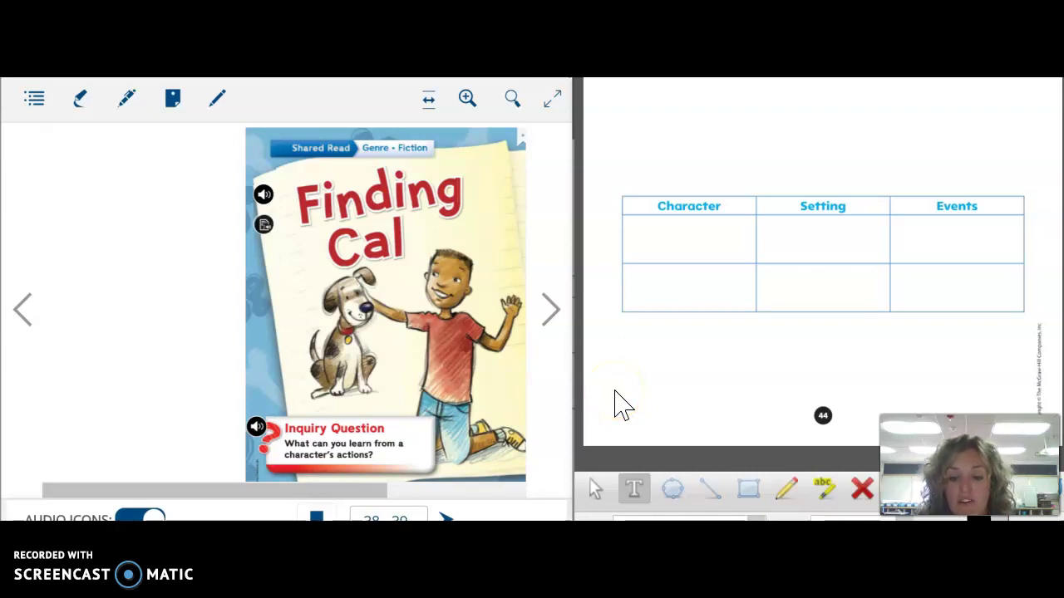
{"action": "mouse_move", "coordinate": [615, 391]}
{"action": "left_mouse_down"}
{"action": "mouse_move", "coordinate": [715, 287]}
{"action": "mouse_move", "coordinate": [608, 271]}
{"action": "mouse_move", "coordinate": [905, 335]}
{"action": "mouse_move", "coordinate": [969, 319]}
{"action": "mouse_move", "coordinate": [977, 333]}
{"action": "left_mouse_up"}
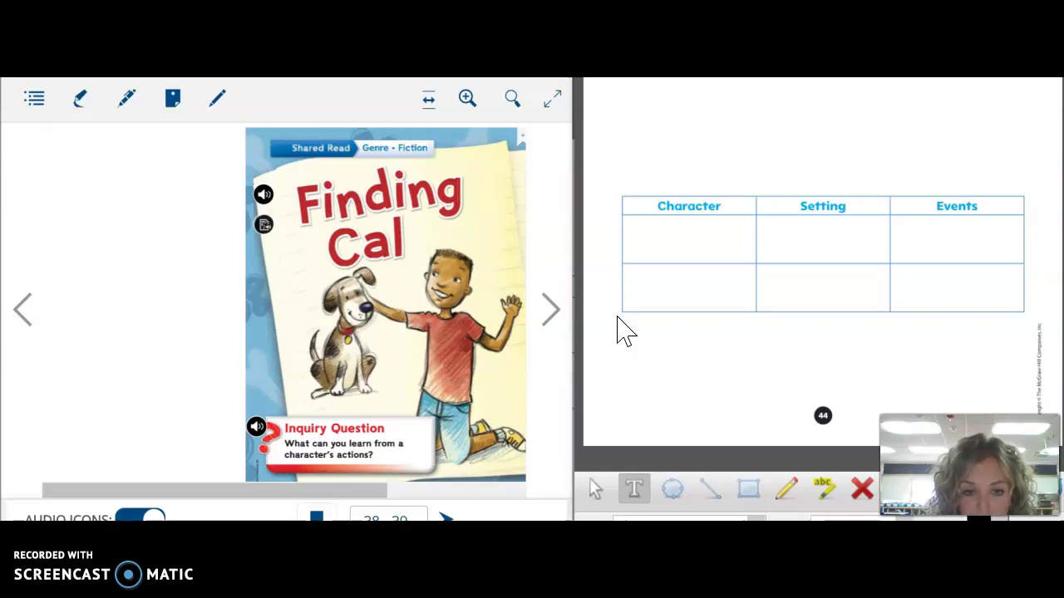
Turn to page 44 and enter 'Jake' in the chart's Character cell
{"action": "left_click", "coordinate": [555, 316]}
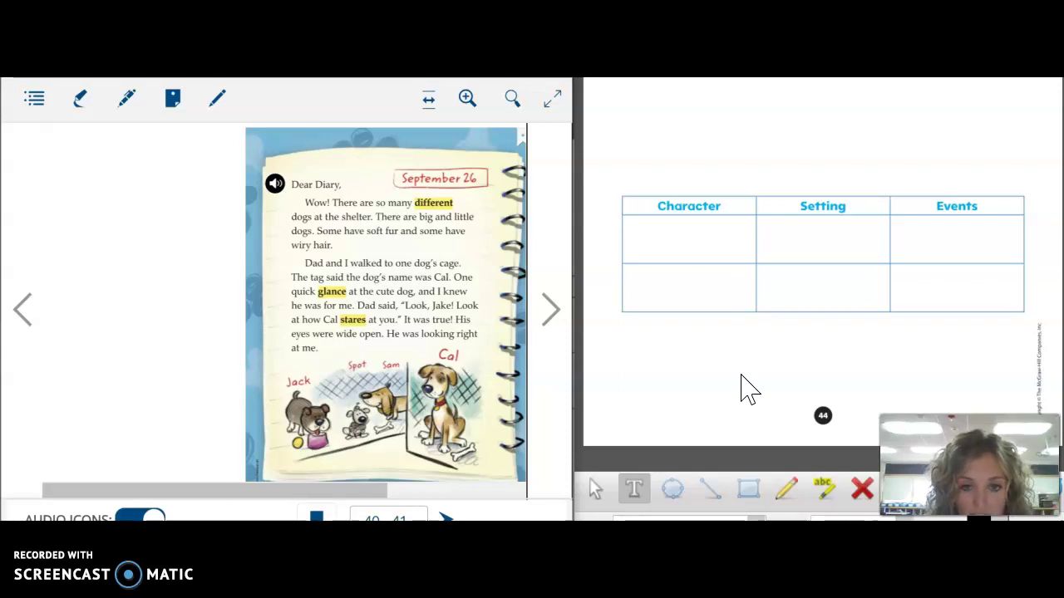
{"action": "left_click", "coordinate": [688, 233]}
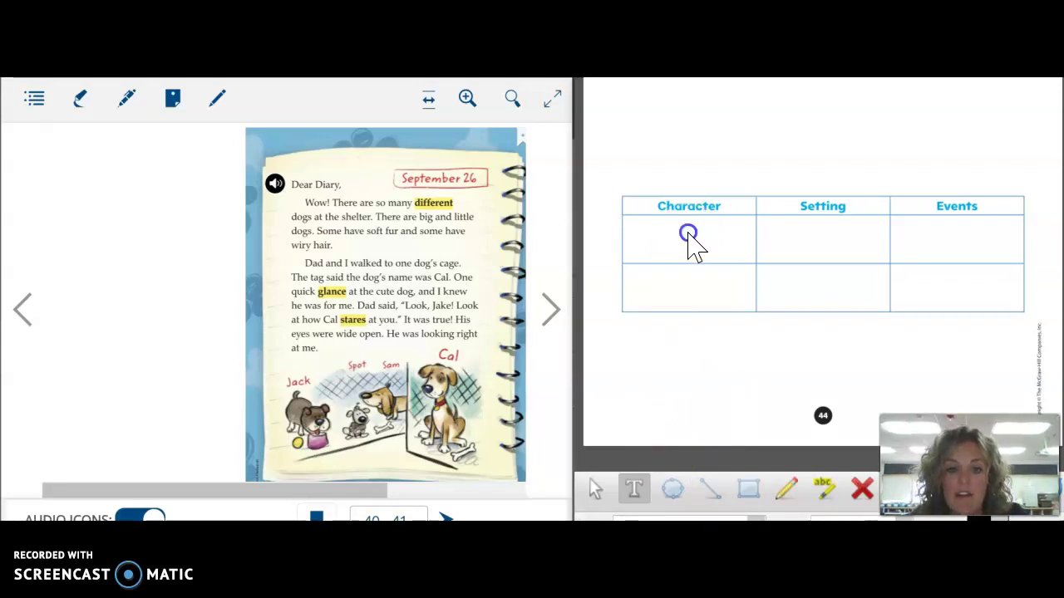
{"action": "left_click", "coordinate": [666, 371]}
{"action": "left_click", "coordinate": [633, 486]}
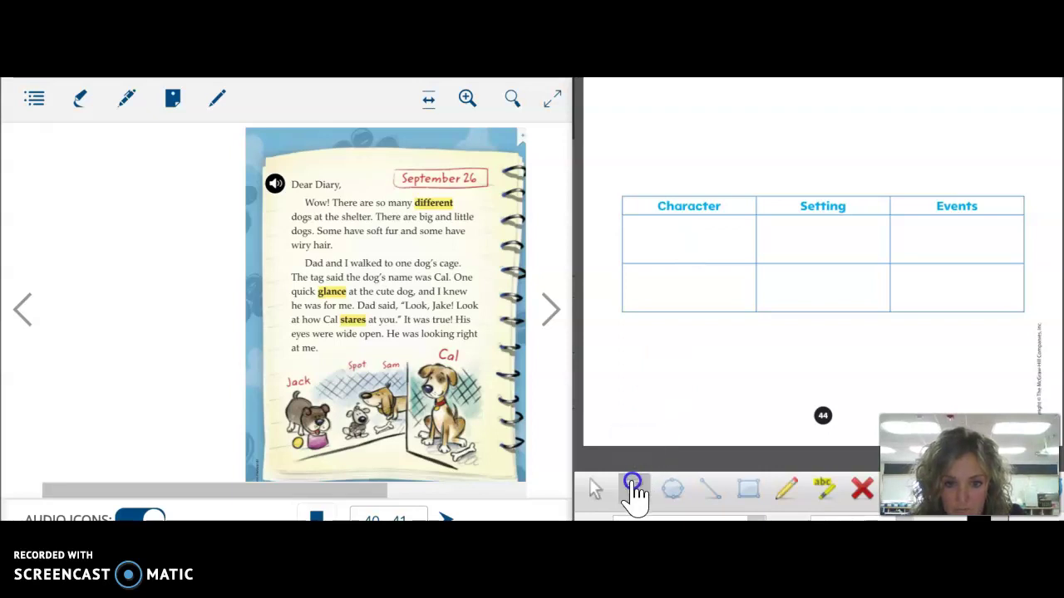
{"action": "left_click", "coordinate": [694, 233]}
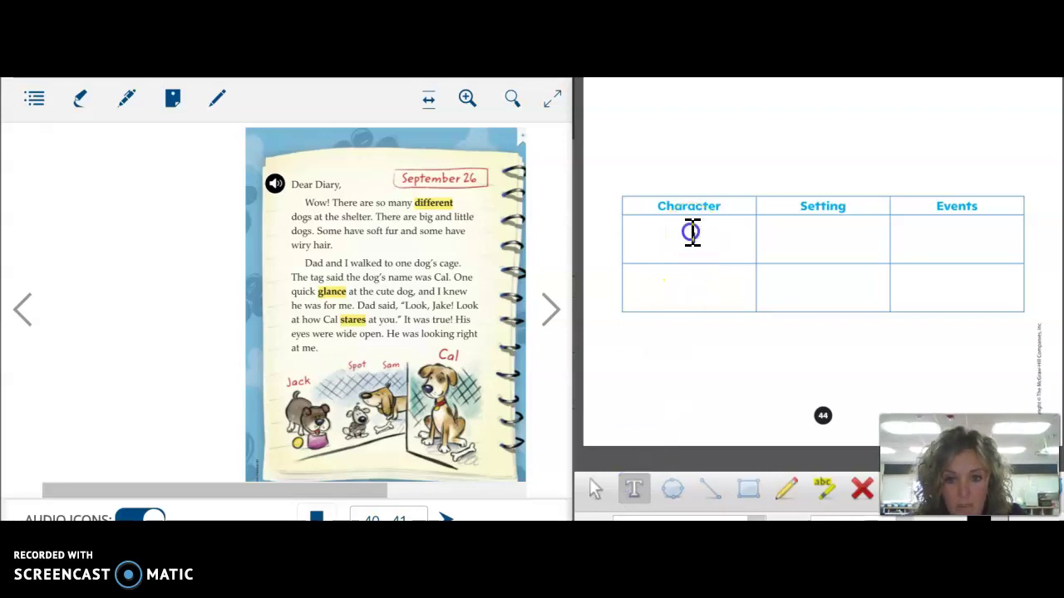
{"action": "type", "text": "Jake"}
{"action": "left_click", "coordinate": [761, 314]}
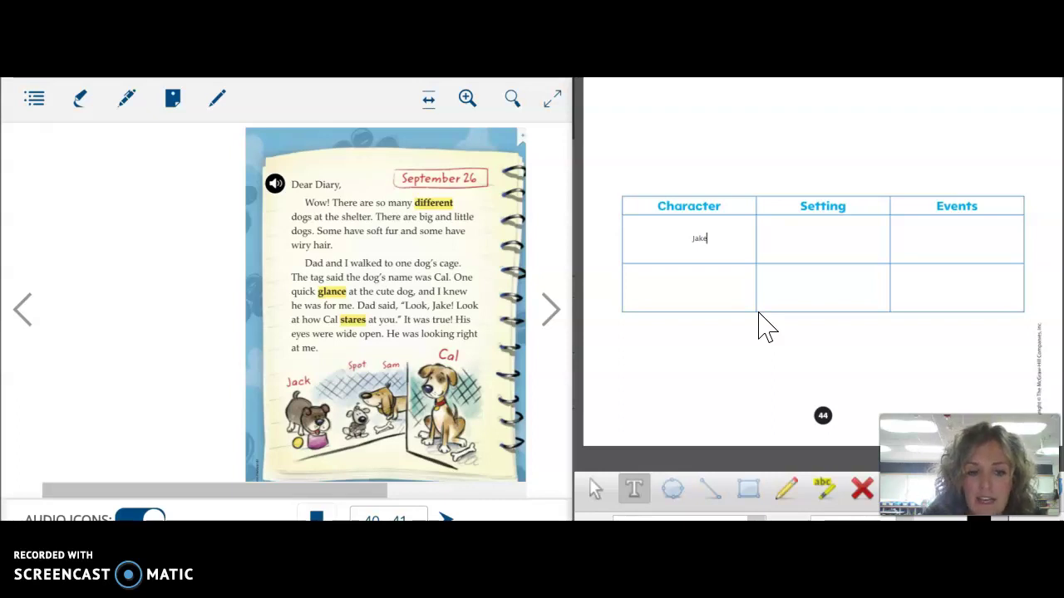
Type 'Jake's House' into the Setting cell beside Jake
{"action": "left_click", "coordinate": [812, 242]}
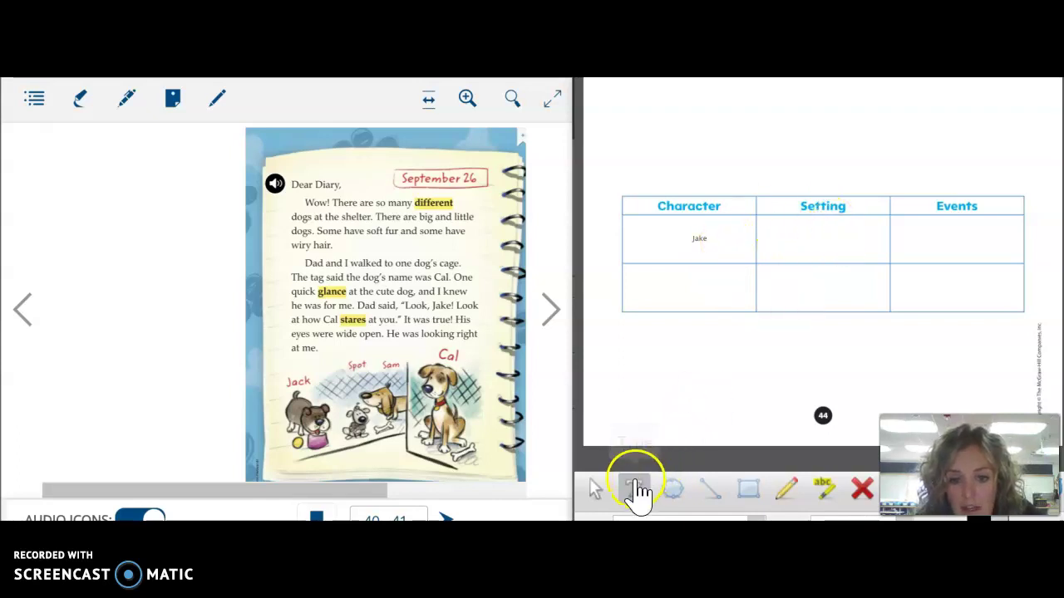
{"action": "left_click", "coordinate": [827, 237]}
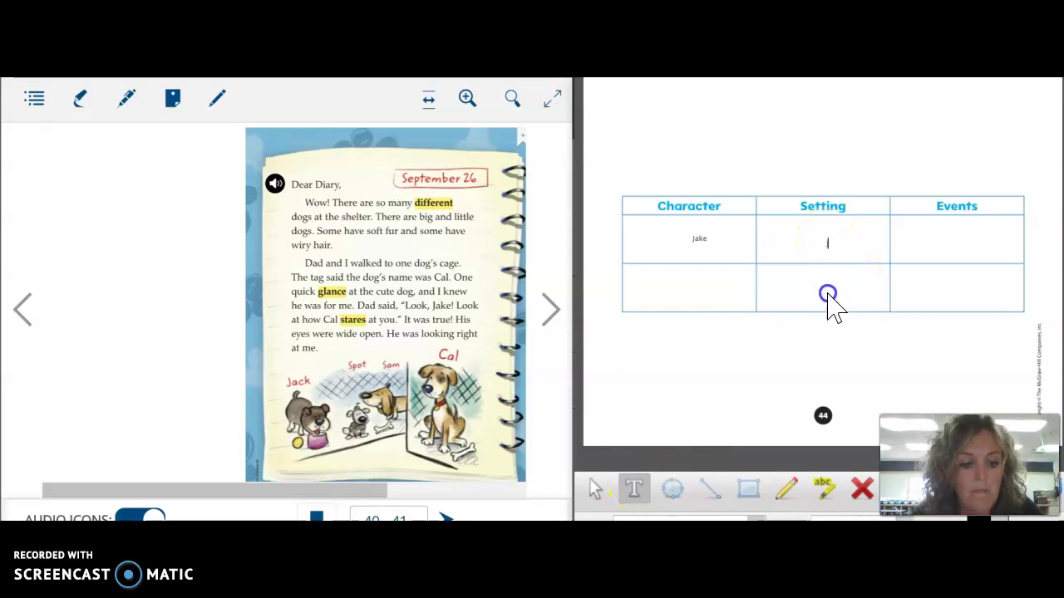
{"action": "type", "text": "Jake's "}
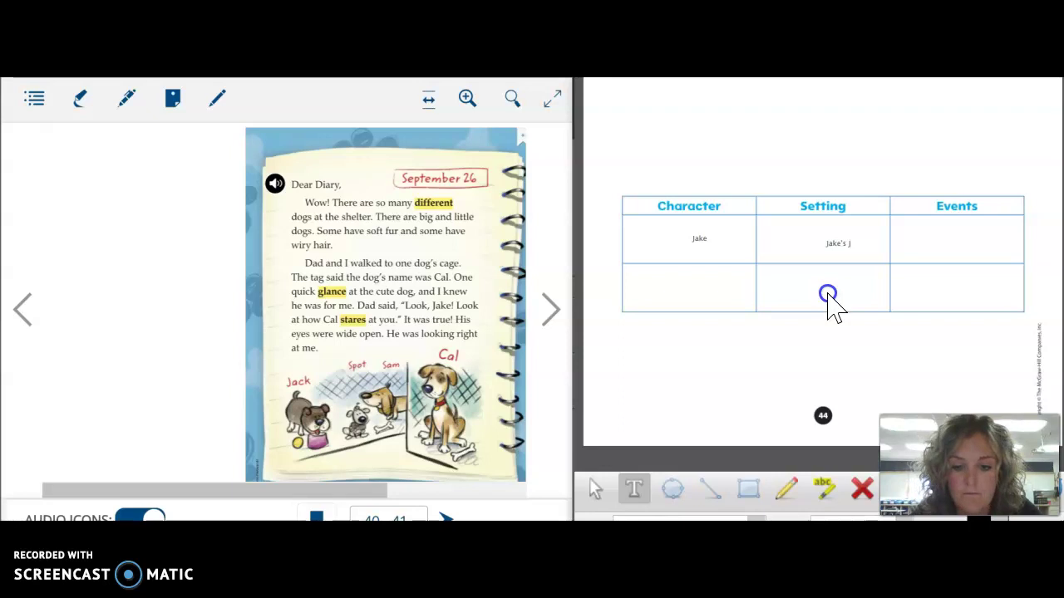
{"action": "type", "text": "House"}
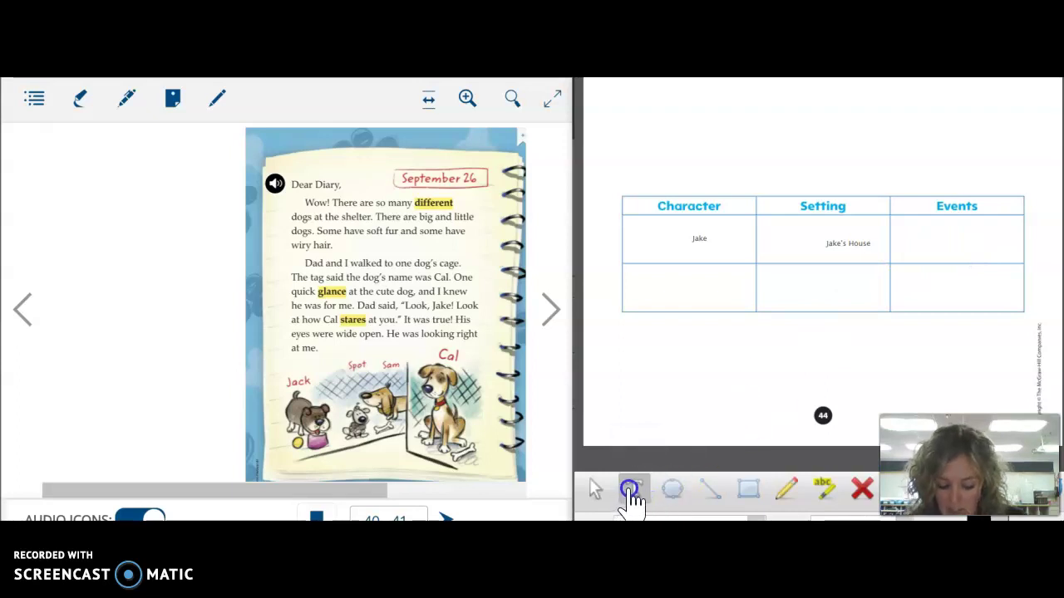
Type 'Jake is excited to be getting a dog' into the Events cell
{"action": "left_click", "coordinate": [983, 232]}
{"action": "left_click", "coordinate": [944, 234]}
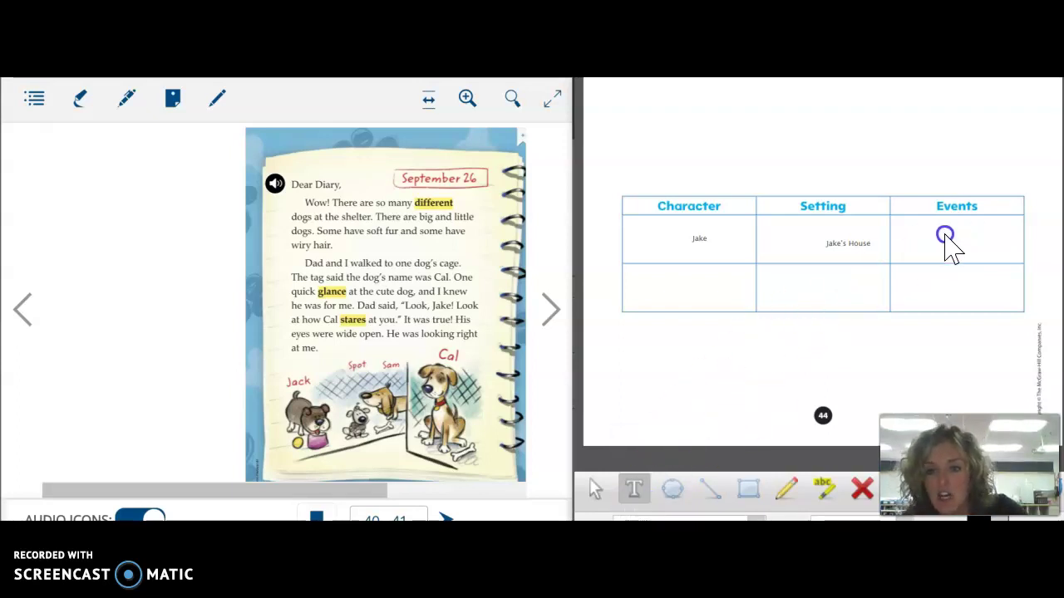
{"action": "type", "text": "Jake is ex"}
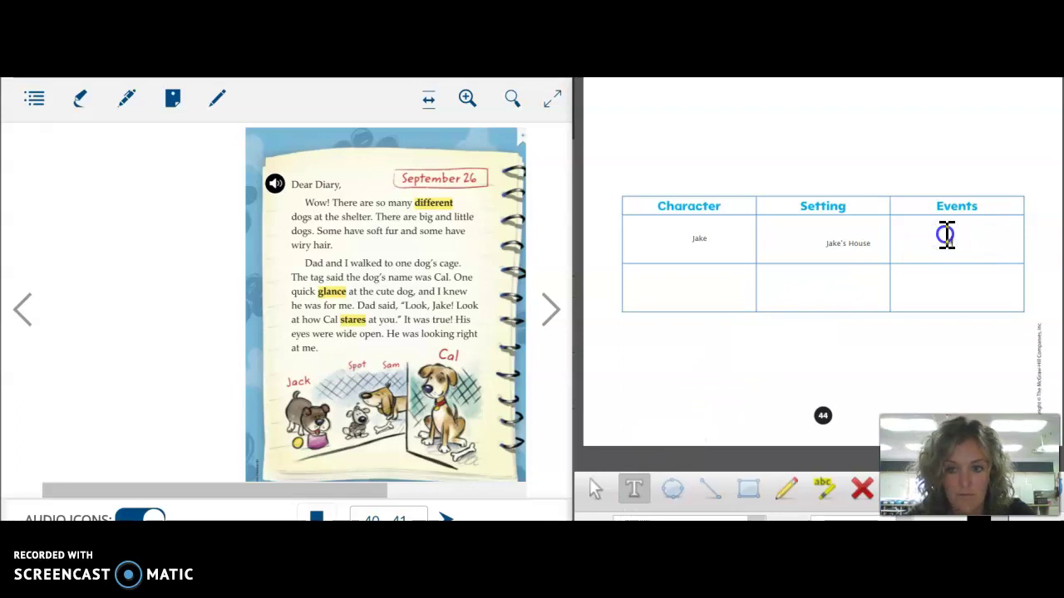
{"action": "type", "text": "ci"}
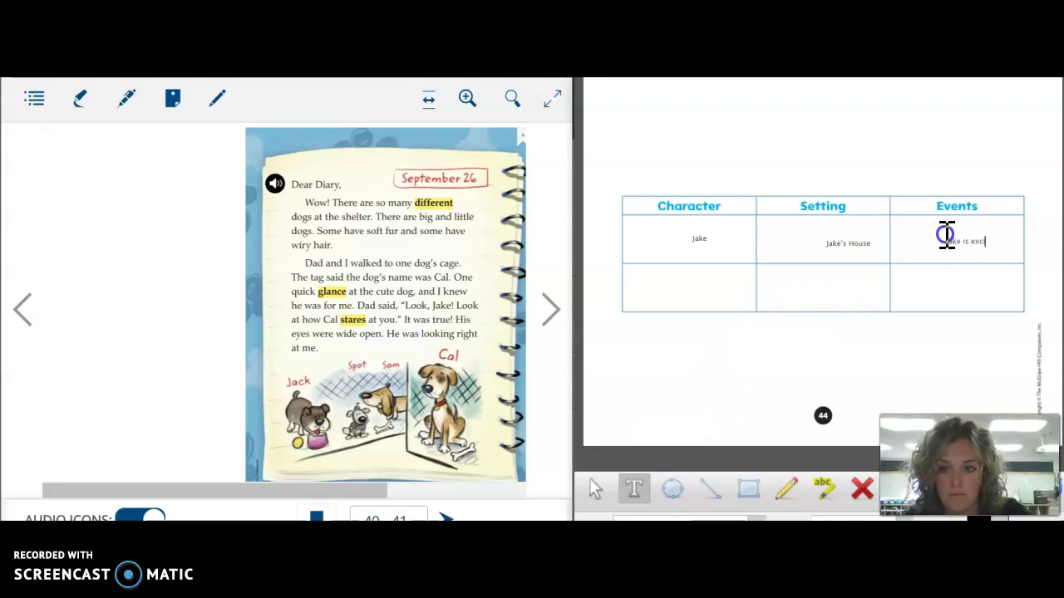
{"action": "type", "text": "ted to be getting"}
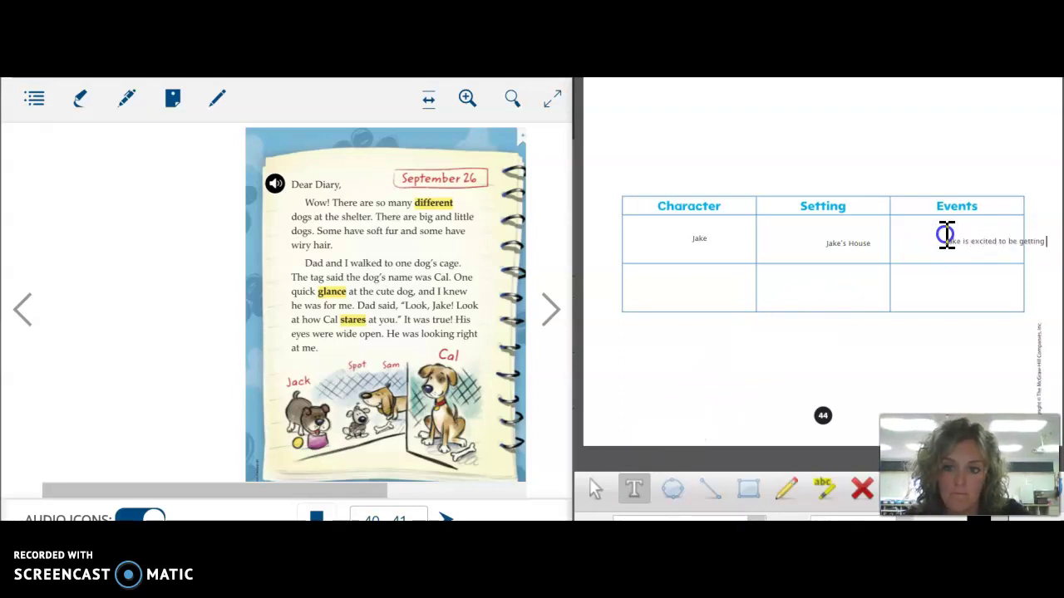
{"action": "left_click", "coordinate": [947, 234]}
{"action": "left_click", "coordinate": [1050, 245]}
{"action": "type", "text": "a dog"}
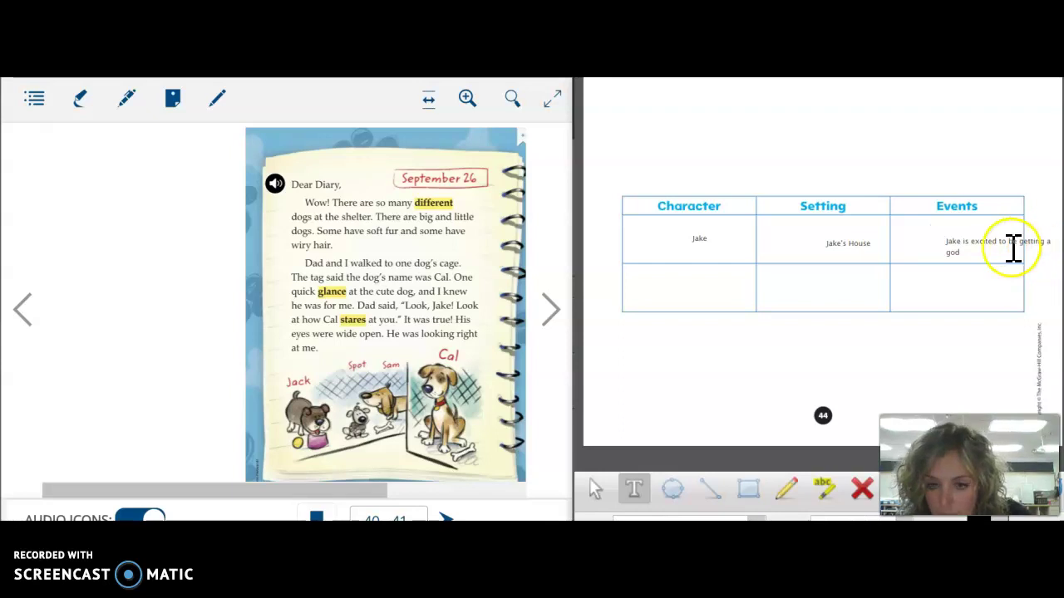
Correct the misspelled final word so the event ends with 'dog'
{"action": "left_click", "coordinate": [956, 254]}
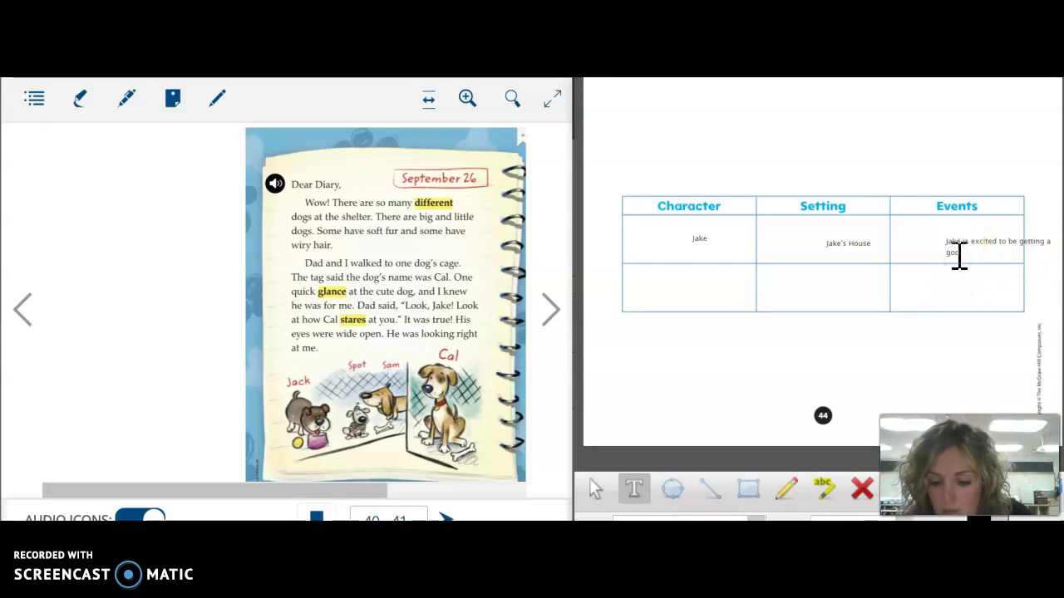
{"action": "left_click", "coordinate": [958, 255]}
{"action": "key", "text": "BackSpace"}
{"action": "type", "text": "do"}
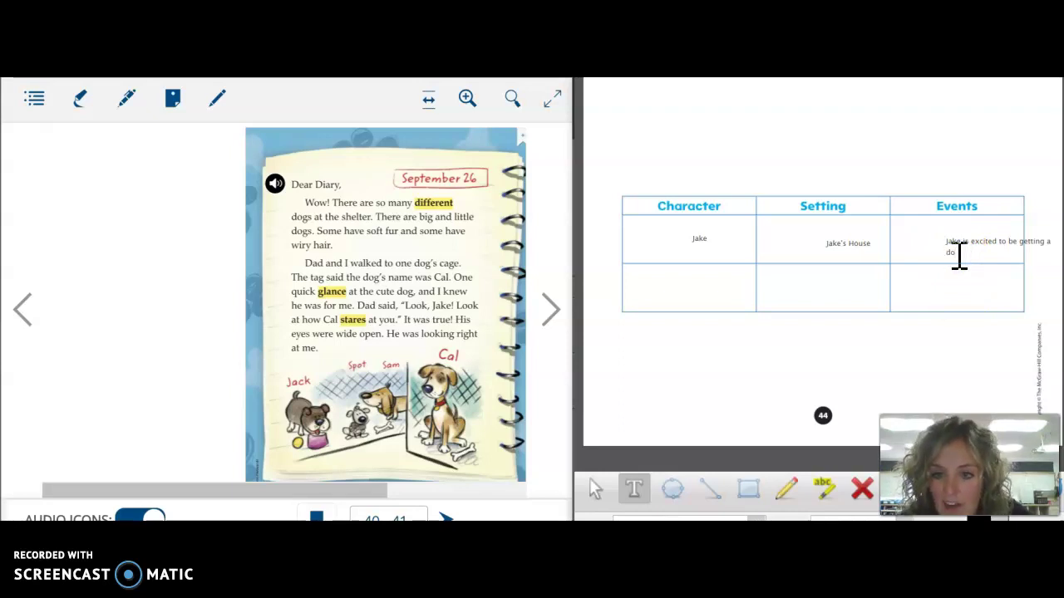
{"action": "type", "text": "g"}
{"action": "left_click", "coordinate": [969, 253]}
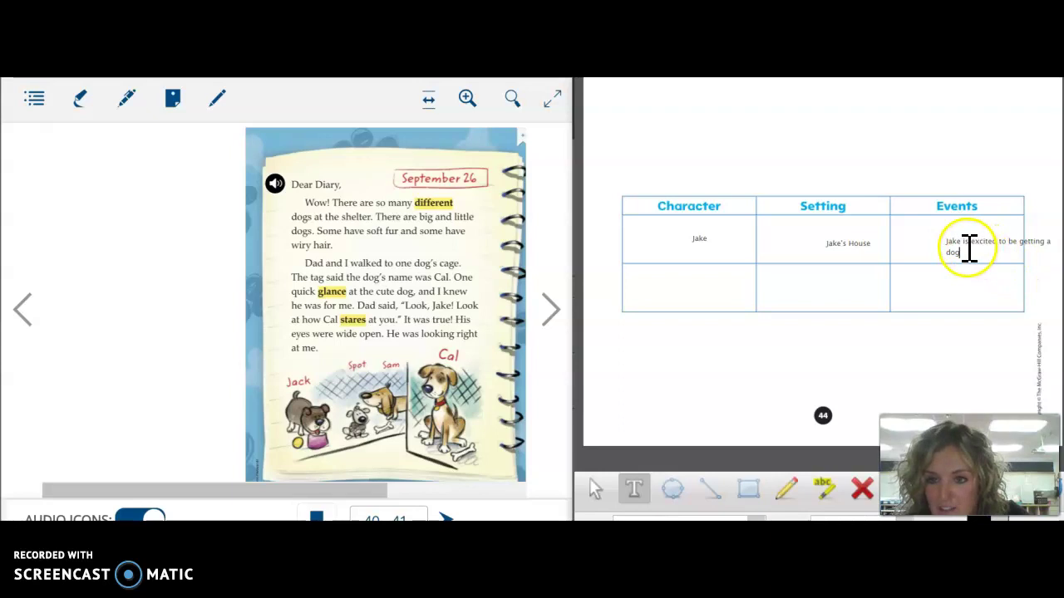